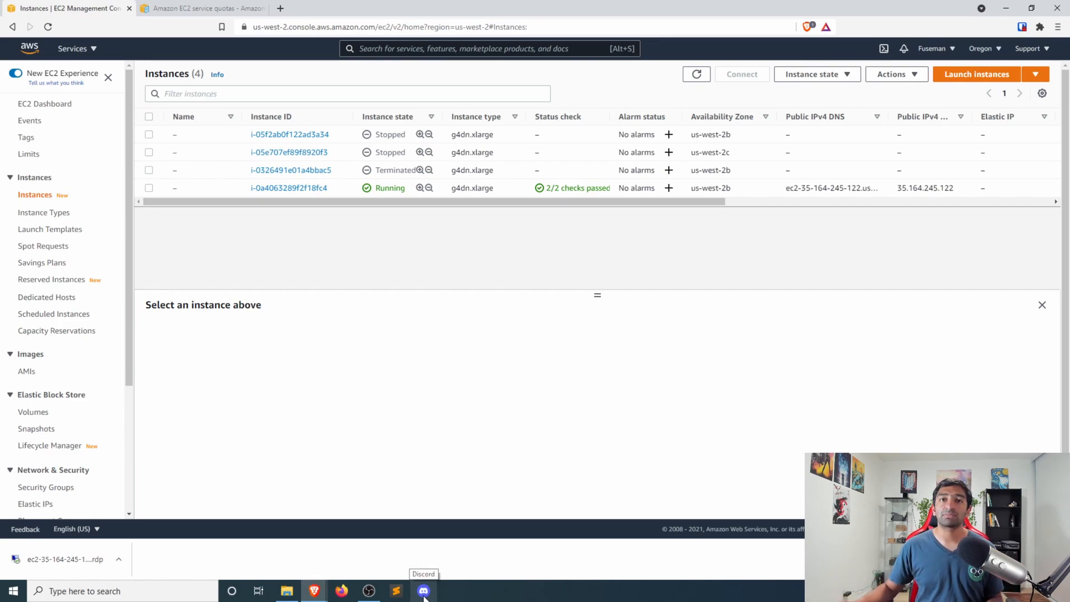
Step: Start launching a new EC2 instance and search the AWS Marketplace images for "nvidia"
{"action": "left_click", "coordinate": [984, 78]}
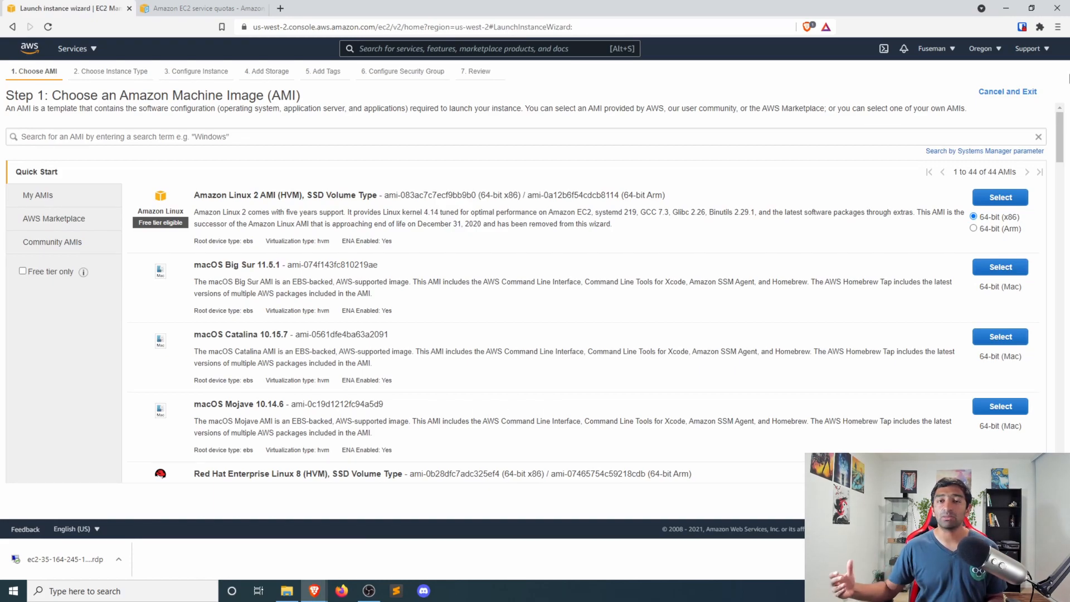
{"action": "left_click", "coordinate": [83, 228]}
{"action": "left_click", "coordinate": [109, 135]}
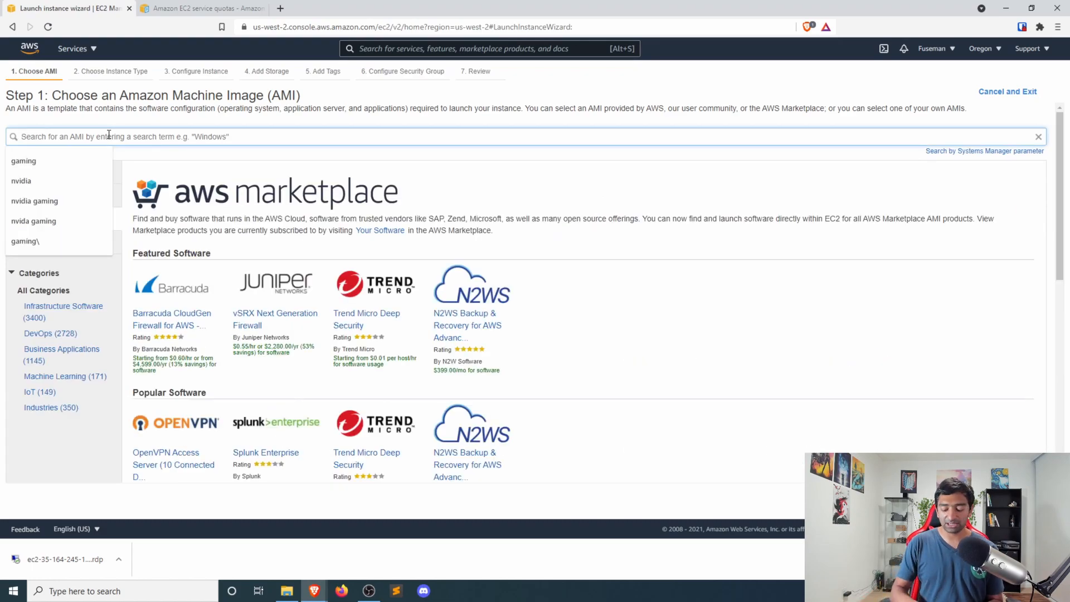
{"action": "type", "text": "nvidia"}
{"action": "key", "text": "Return"}
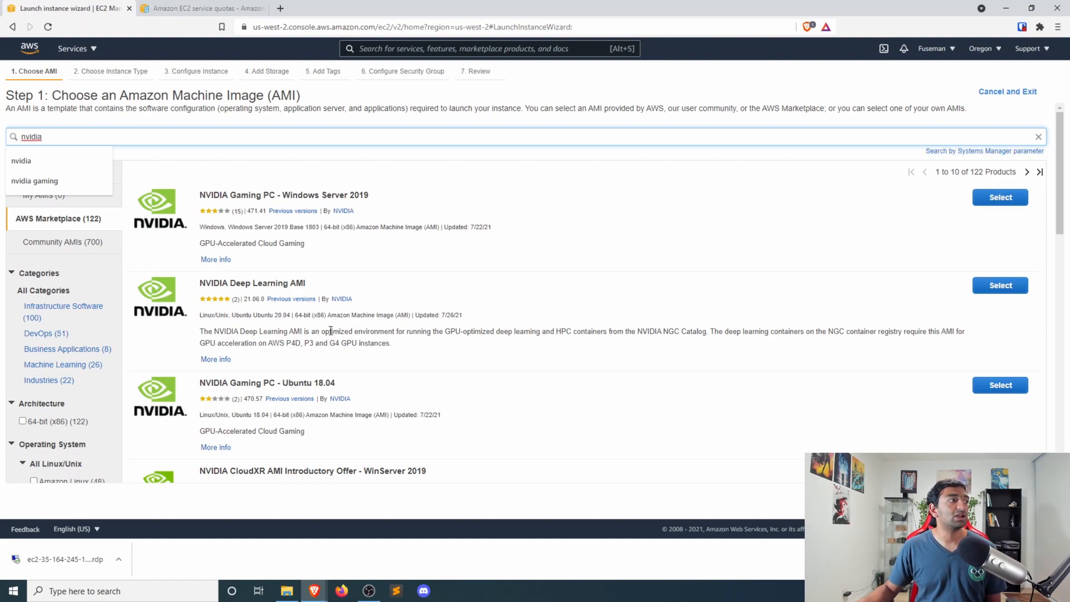
Step: Select the NVIDIA Gaming PC - Windows Server 2019 image, check its g4dn.xlarge hourly pricing, and continue to the instance type selection
{"action": "scroll", "coordinate": [330, 331], "scroll_direction": "down", "scroll_amount": 3}
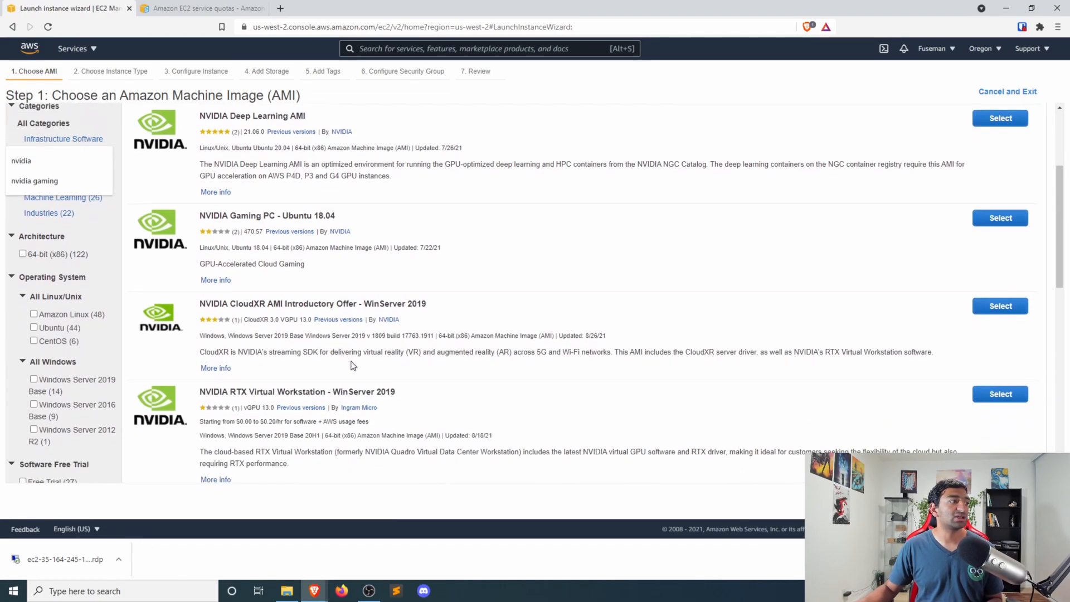
{"action": "scroll", "coordinate": [398, 449], "scroll_direction": "up", "scroll_amount": 3}
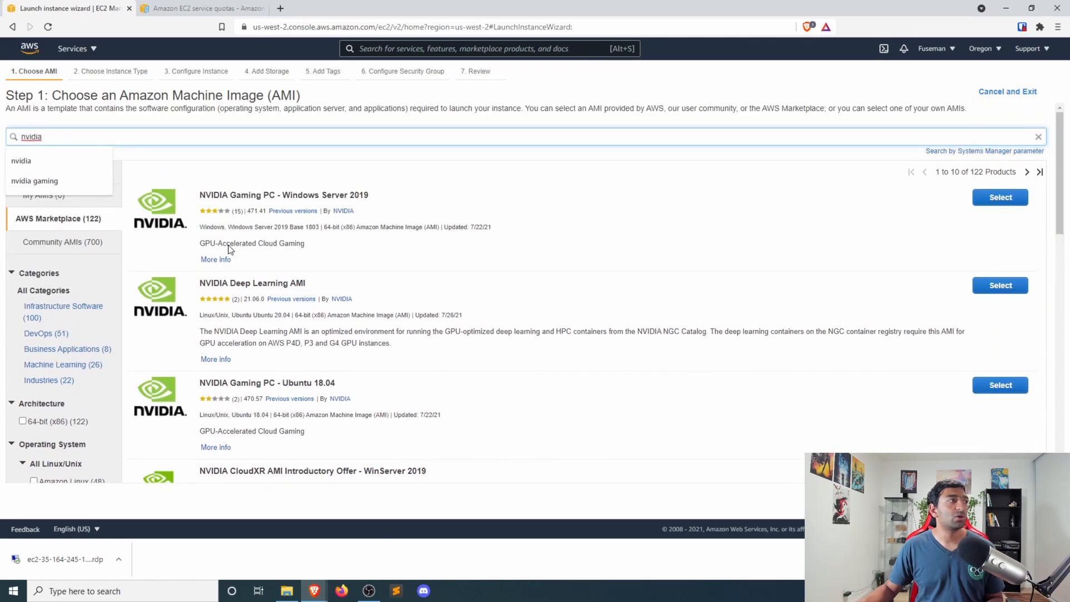
{"action": "left_click", "coordinate": [1012, 200]}
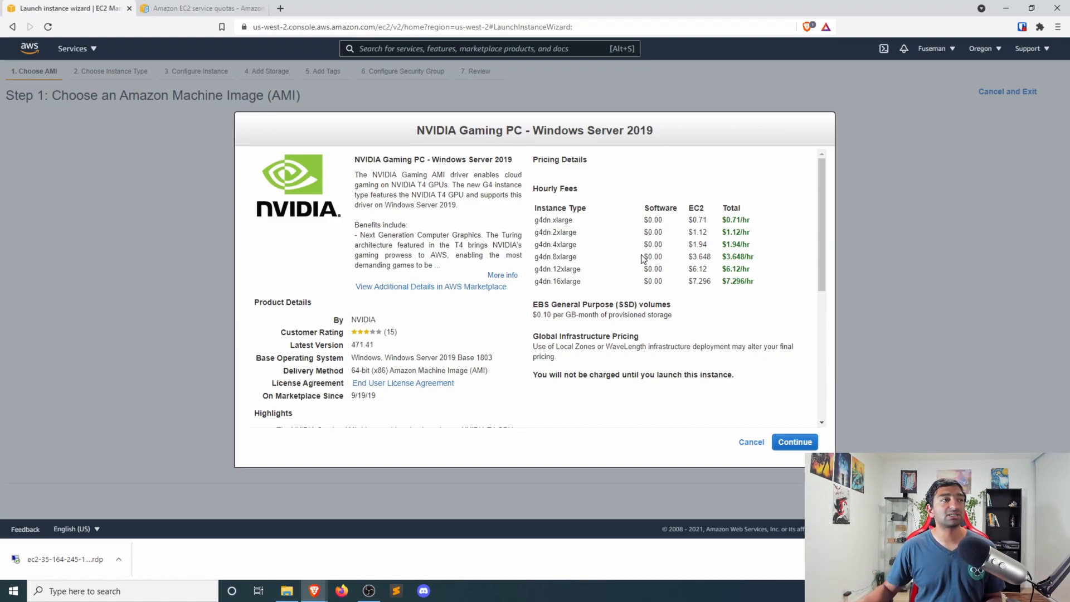
{"action": "left_click_drag", "start_coordinate": [534, 220], "coordinate": [581, 223]}
{"action": "left_click", "coordinate": [584, 223]}
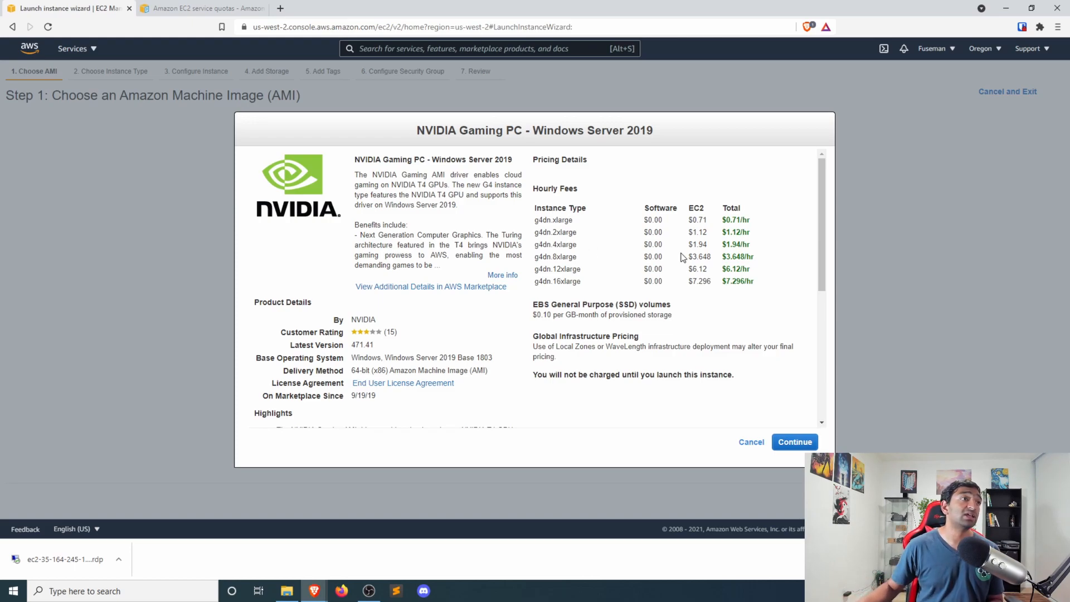
{"action": "left_click_drag", "start_coordinate": [689, 220], "coordinate": [745, 222]}
{"action": "left_click", "coordinate": [779, 241]}
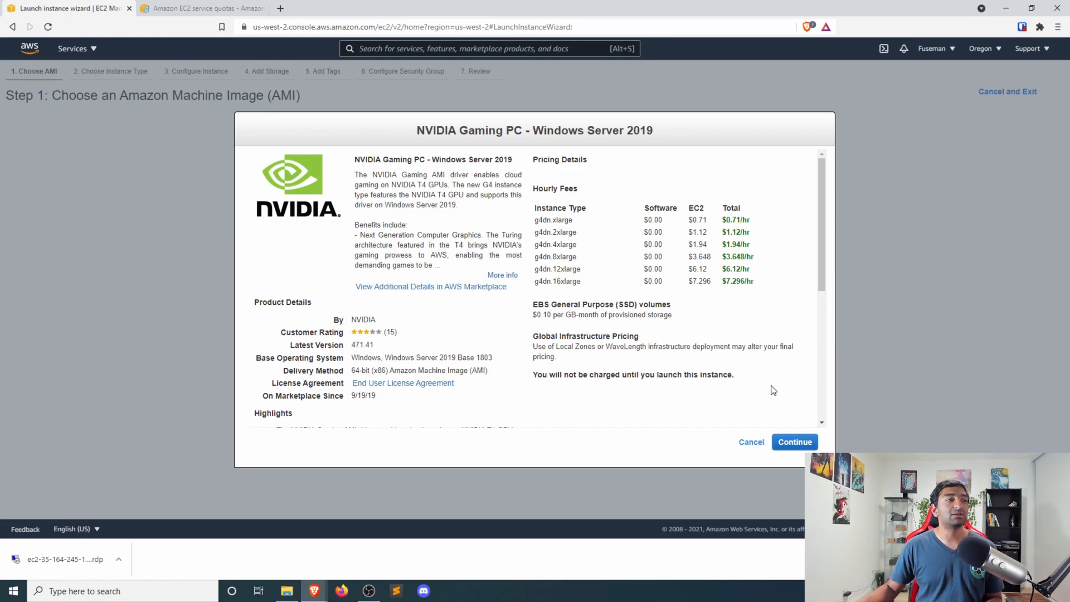
{"action": "left_click", "coordinate": [795, 441]}
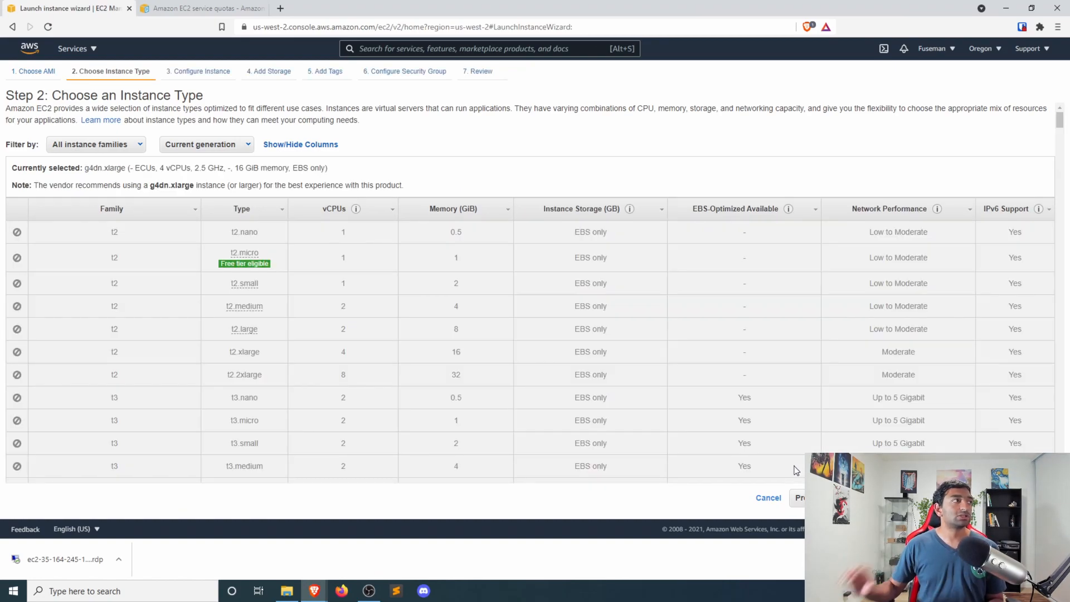
Step: Examine the g4dn instance types and the Amazon EC2 service quotas documentation on requesting a limit increase
{"action": "scroll", "coordinate": [650, 249], "scroll_direction": "down", "scroll_amount": 15}
{"action": "scroll", "coordinate": [608, 266], "scroll_direction": "down", "scroll_amount": 20}
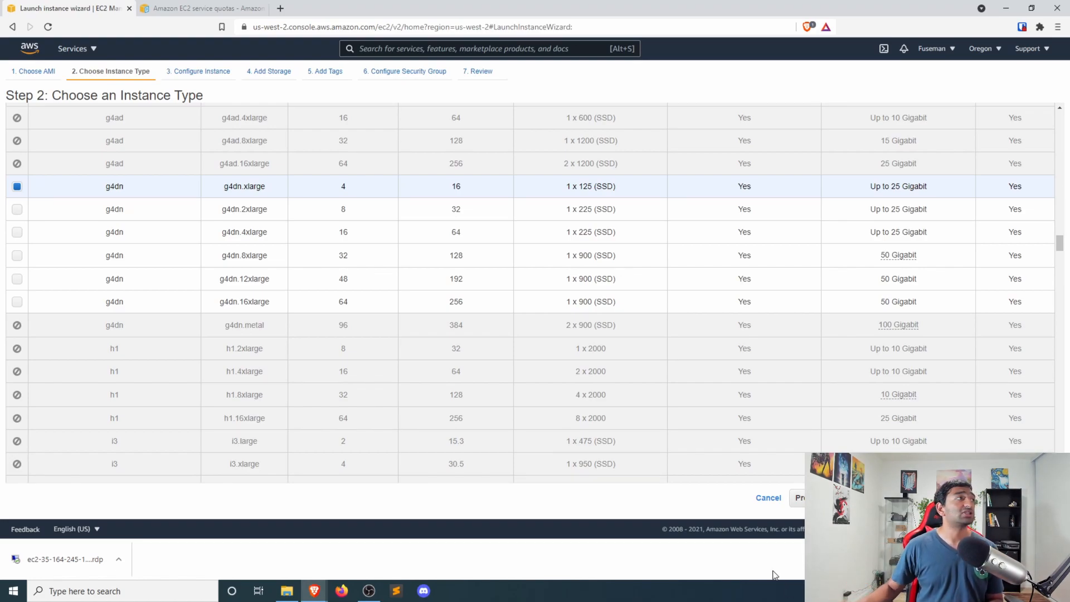
{"action": "left_click", "coordinate": [185, 7]}
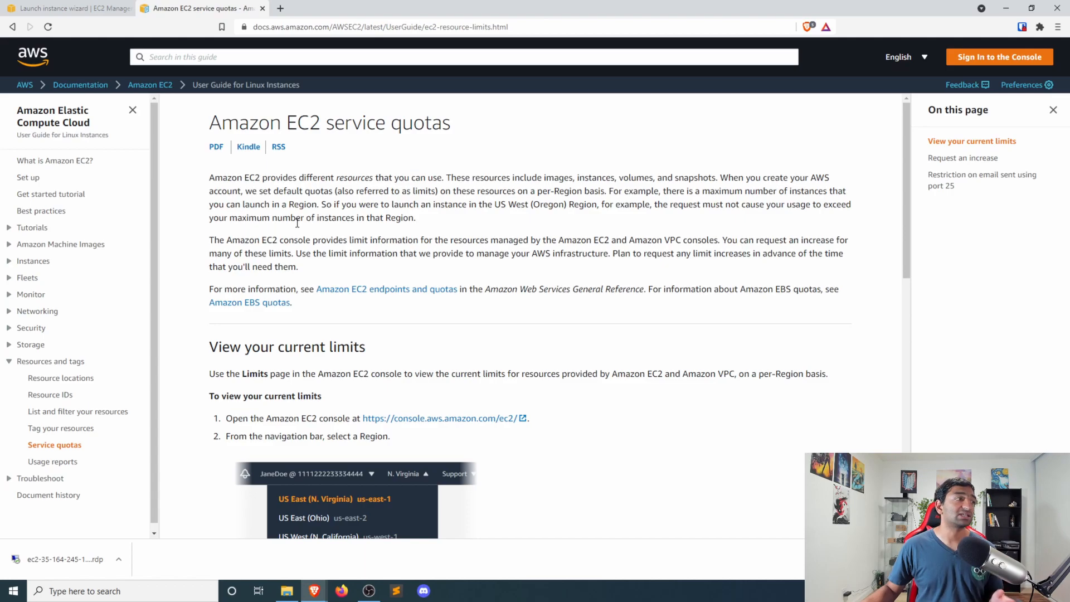
{"action": "scroll", "coordinate": [368, 334], "scroll_direction": "down", "scroll_amount": 10}
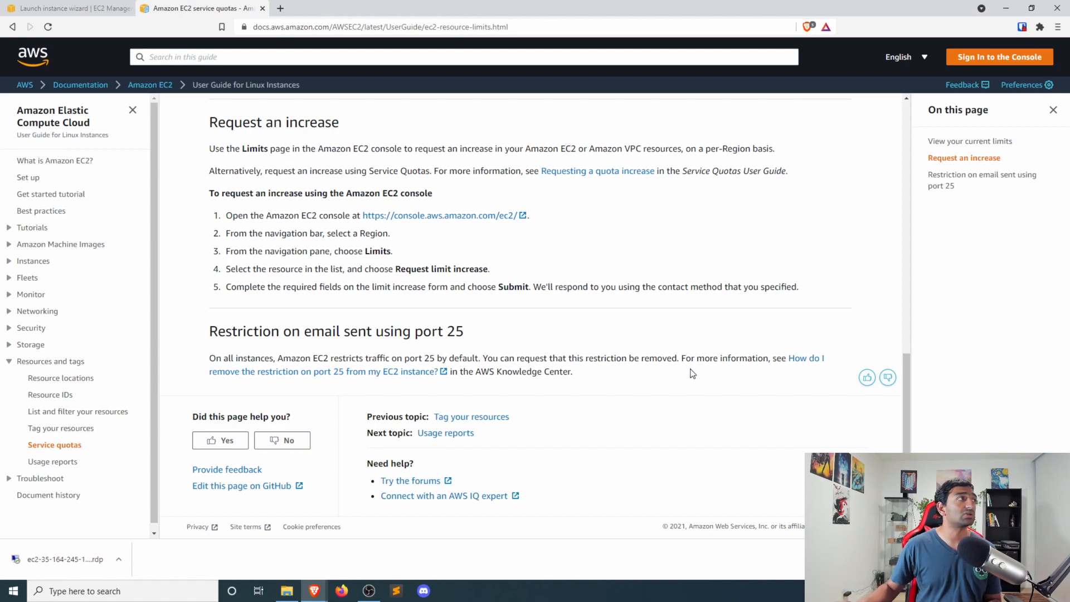
{"action": "left_click", "coordinate": [67, 8]}
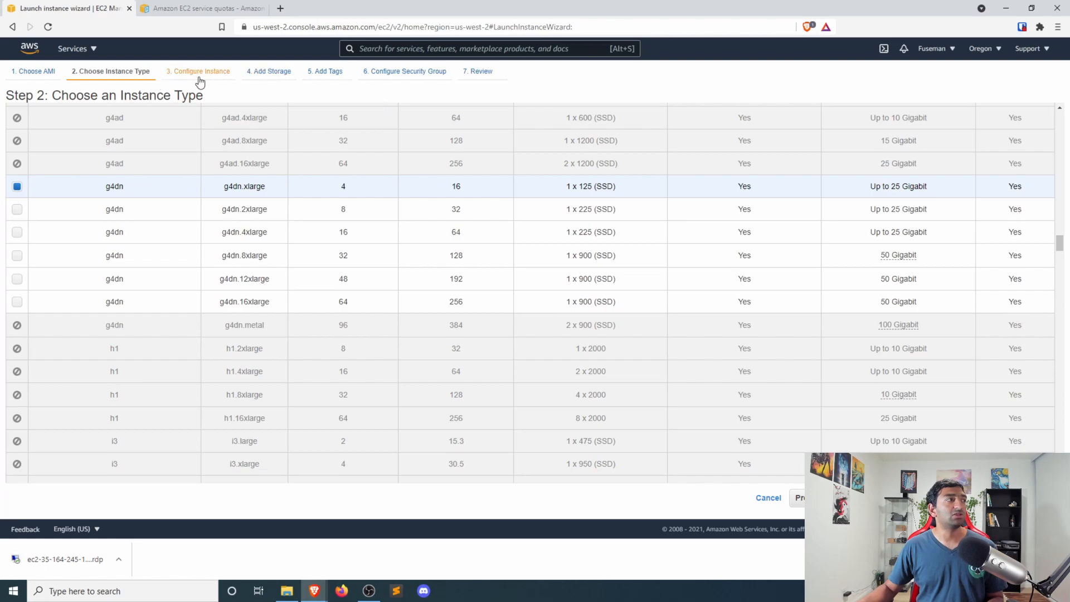
Step: In the security group configuration, change the custom TCP rule's type to RDP
{"action": "left_click", "coordinate": [380, 74]}
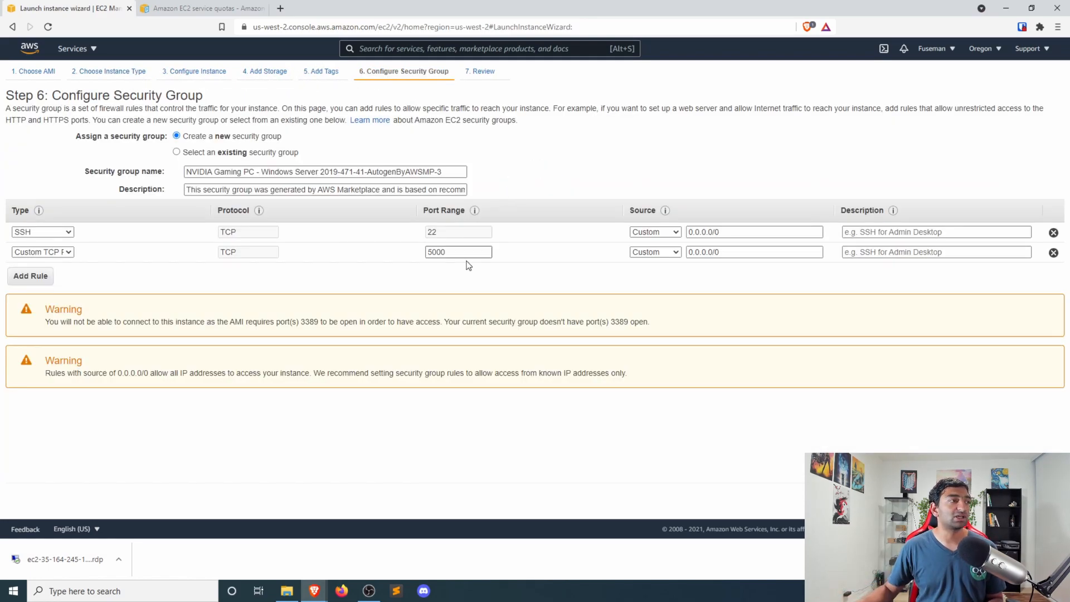
{"action": "left_click", "coordinate": [52, 253]}
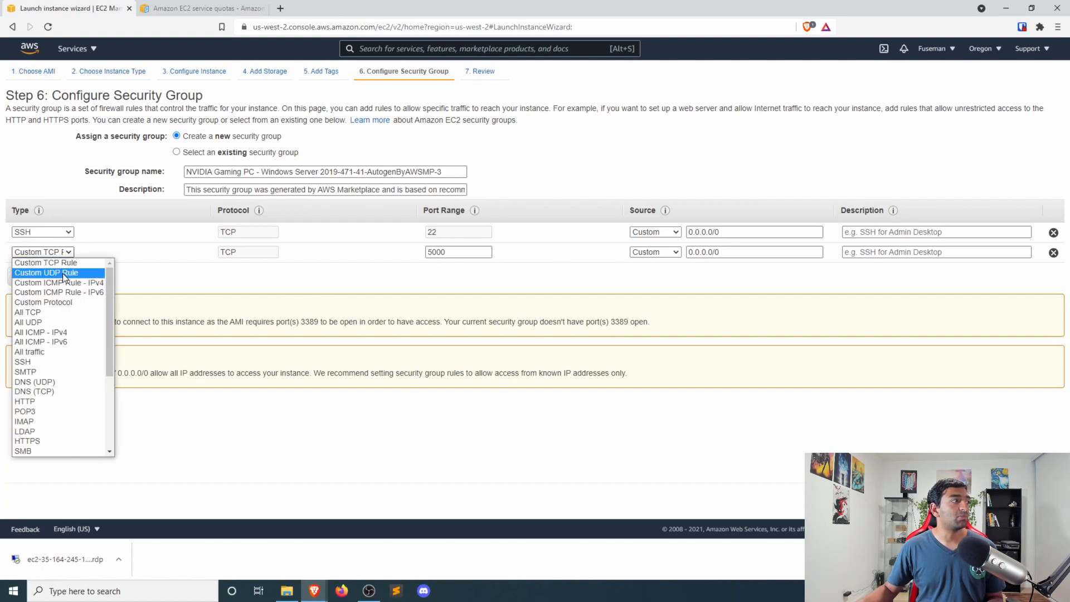
{"action": "key", "text": "r"}
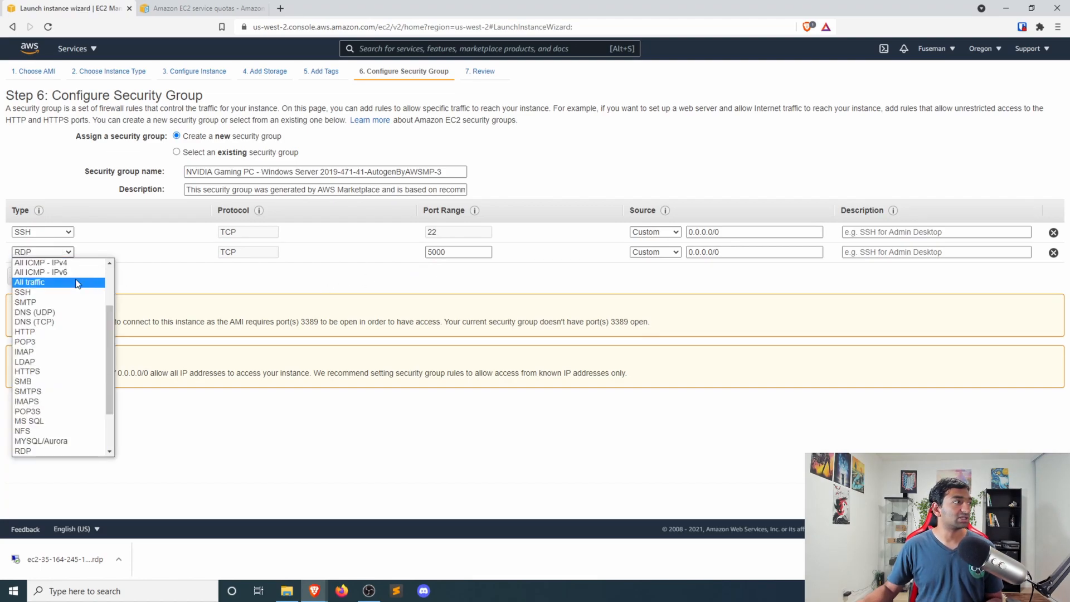
{"action": "left_click", "coordinate": [156, 258]}
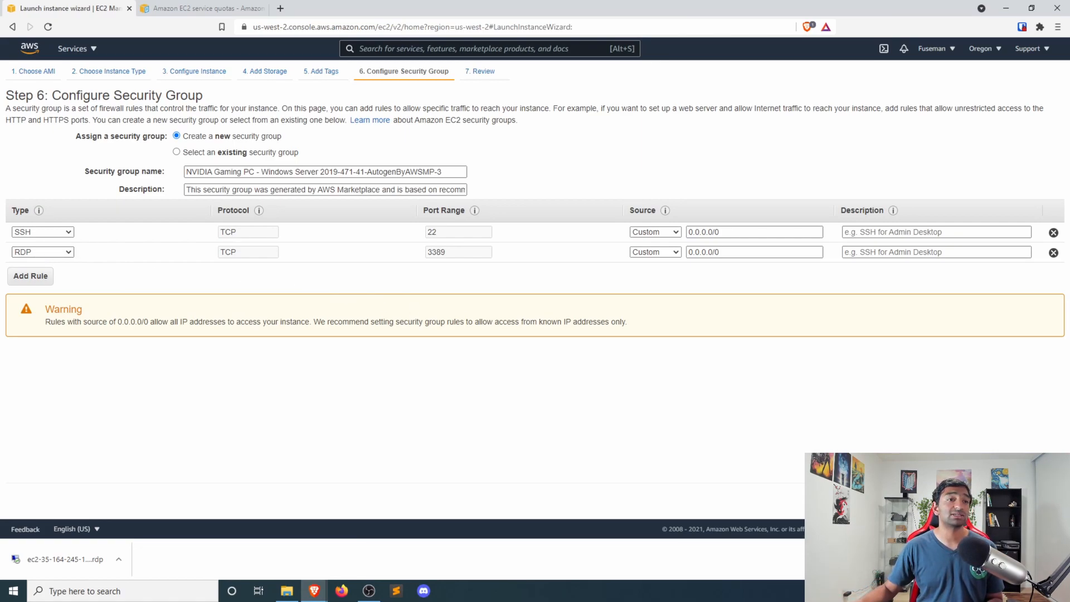
Step: Review the instance launch details, including the security groups, and leave the wizard without launching
{"action": "left_click", "coordinate": [1024, 499]}
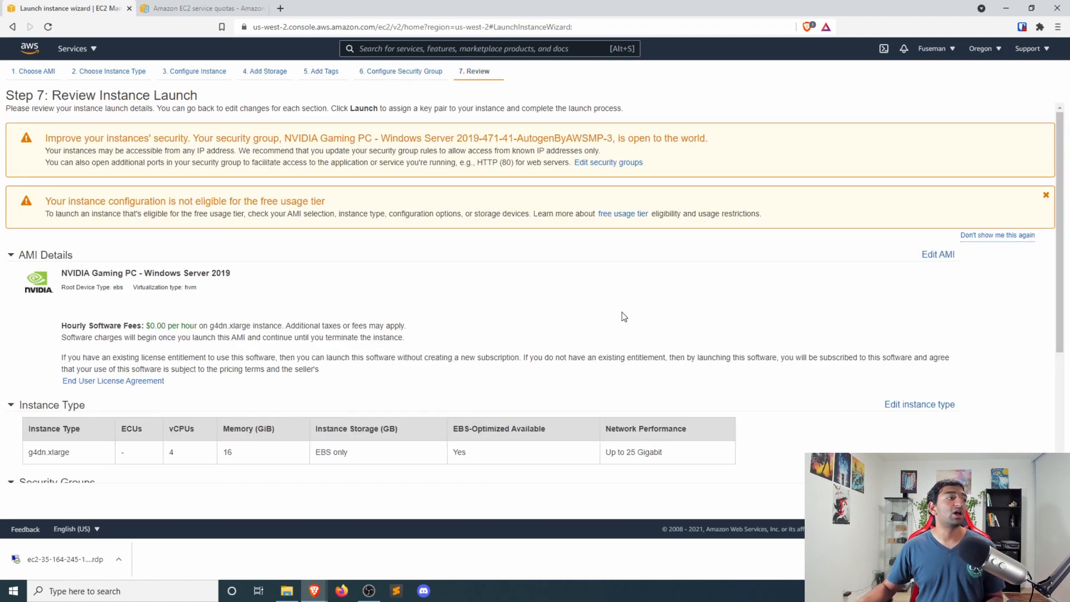
{"action": "scroll", "coordinate": [626, 317], "scroll_direction": "down", "scroll_amount": 3}
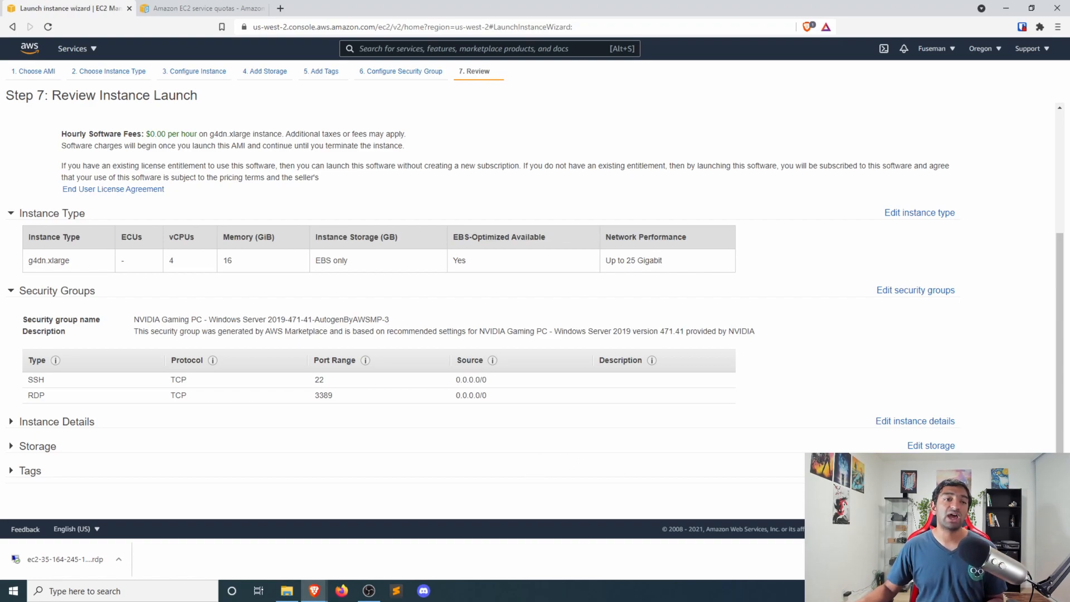
{"action": "left_click", "coordinate": [954, 502]}
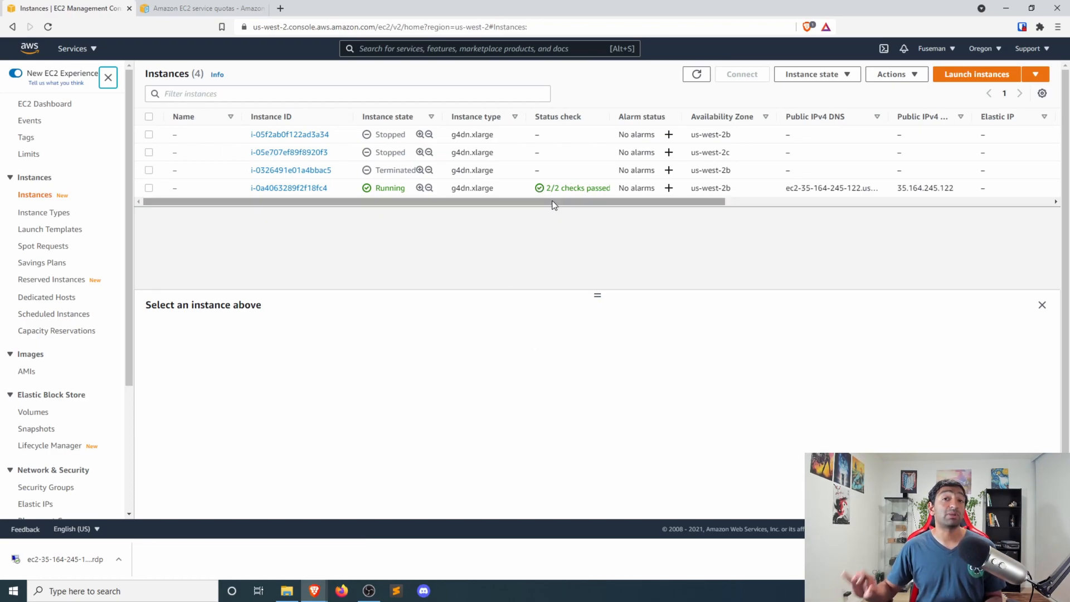
Step: Open the Windows password retrieval page from the running instance's RDP client connection options, and cancel it
{"action": "left_click", "coordinate": [288, 186]}
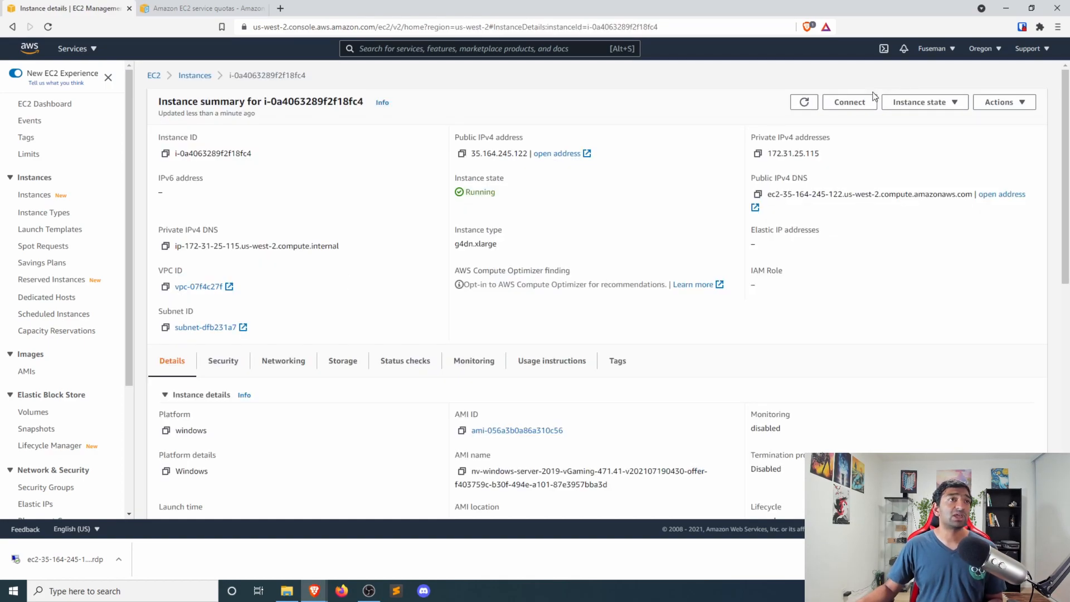
{"action": "left_click", "coordinate": [853, 102]}
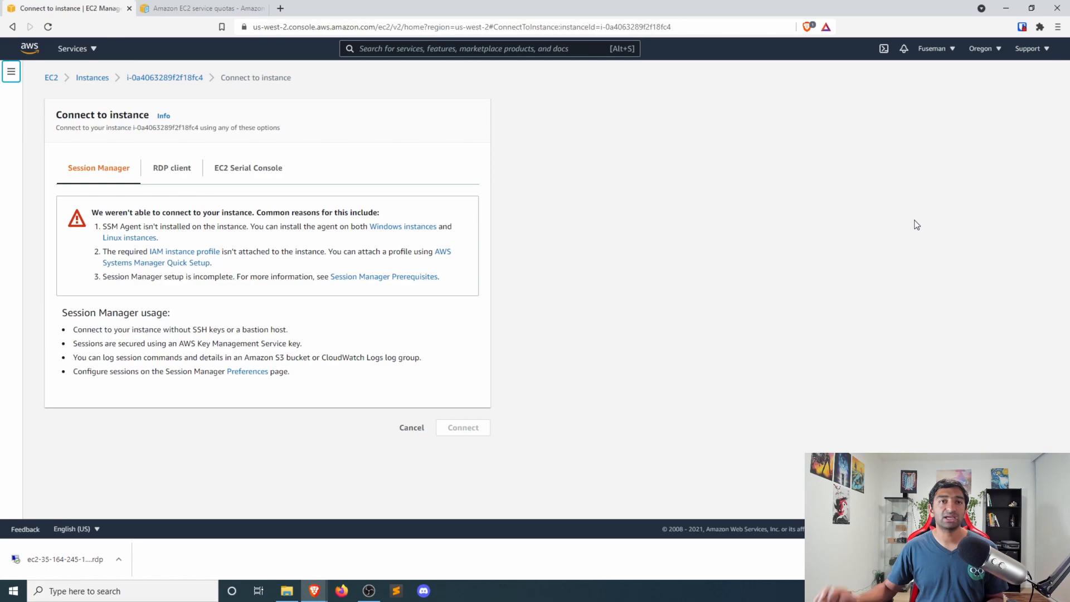
{"action": "left_click", "coordinate": [192, 183]}
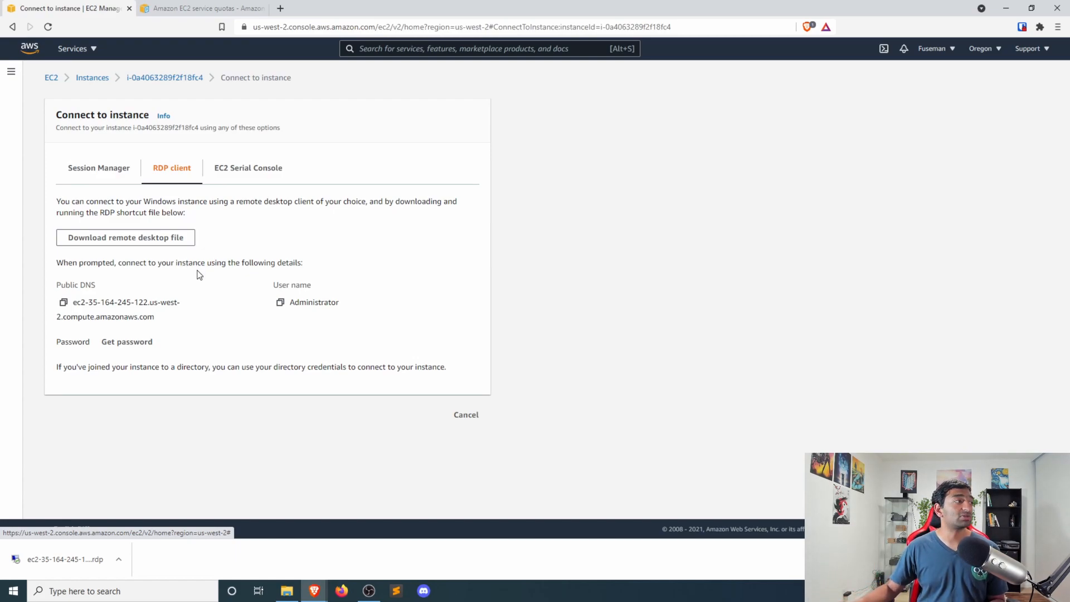
{"action": "left_click", "coordinate": [119, 351]}
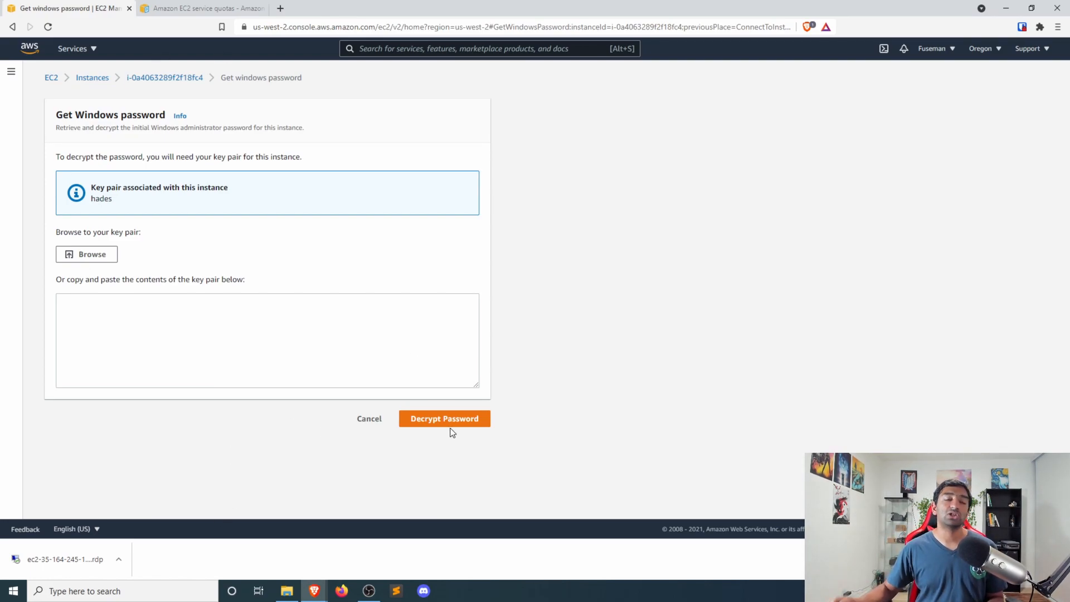
{"action": "left_click", "coordinate": [370, 423]}
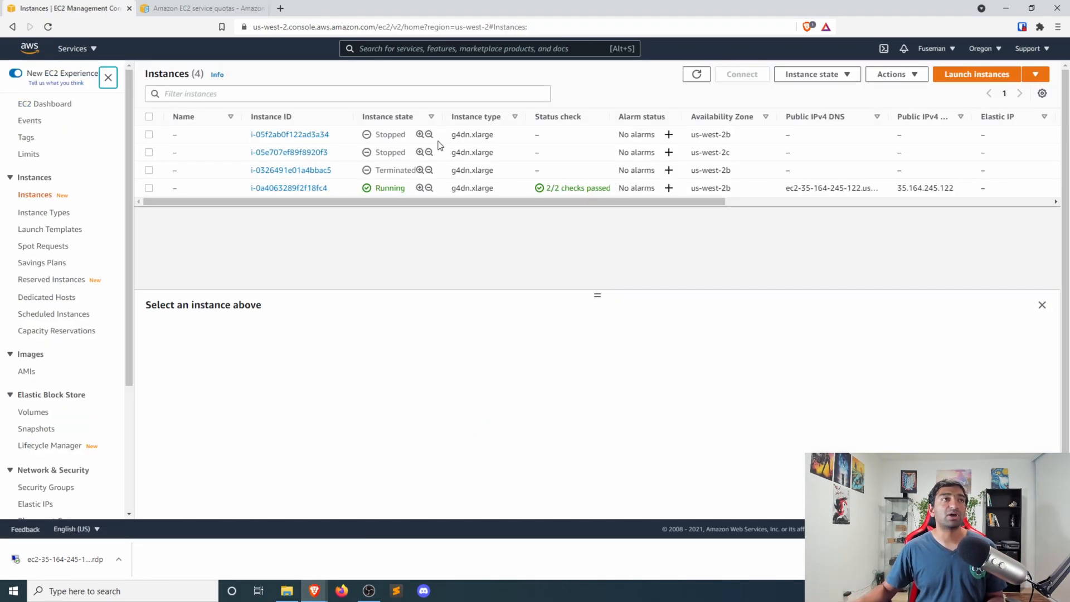
Step: Open the RDP client connection details of the running g4dn.xlarge instance
{"action": "left_click", "coordinate": [296, 187]}
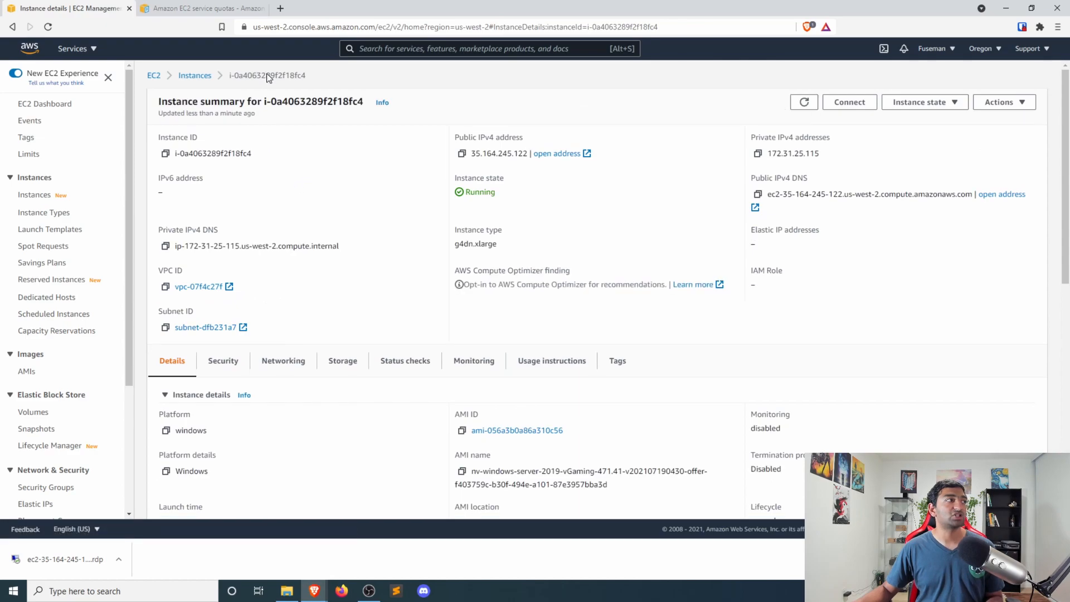
{"action": "left_click", "coordinate": [846, 109]}
{"action": "left_click", "coordinate": [183, 172]}
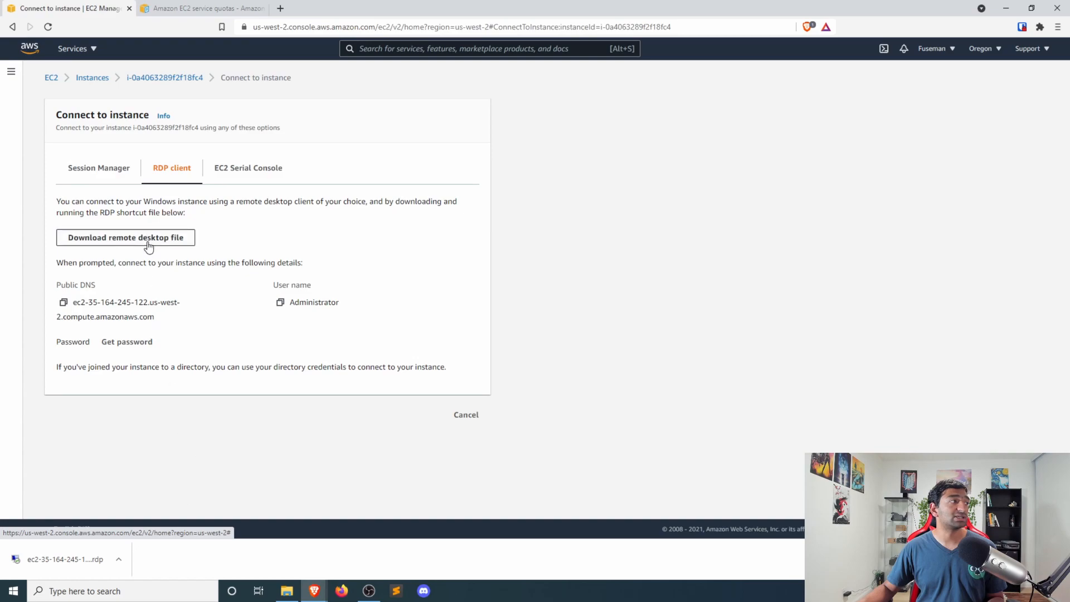
Step: Switch to File Explorer, open the EC2 instance's remote desktop file from Downloads, and accept connecting to the unknown publisher
{"action": "left_click", "coordinate": [286, 591]}
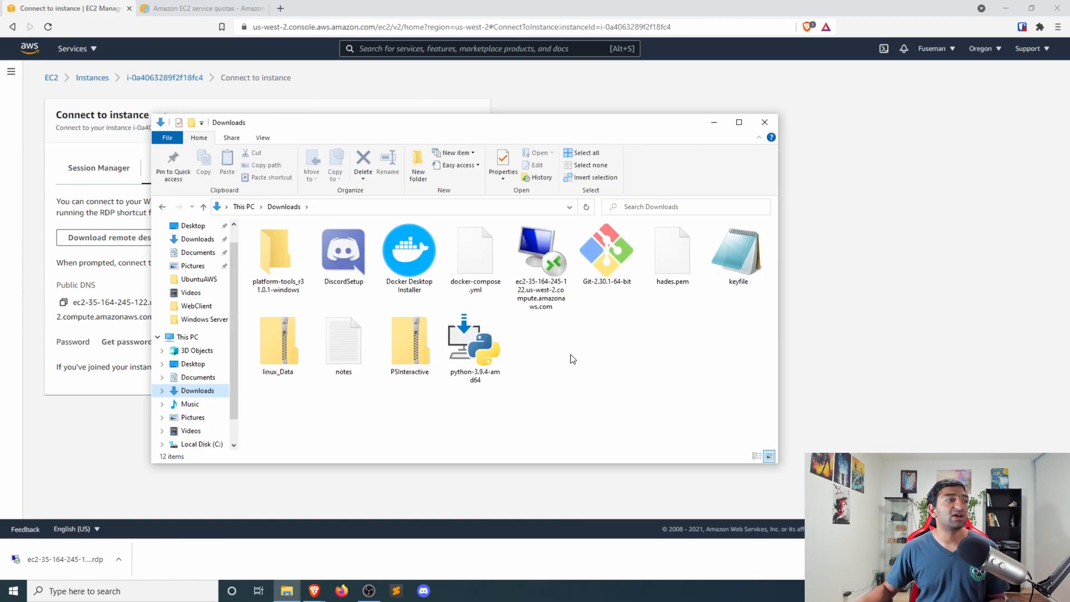
{"action": "left_click", "coordinate": [538, 283]}
{"action": "double_click", "coordinate": [539, 283]}
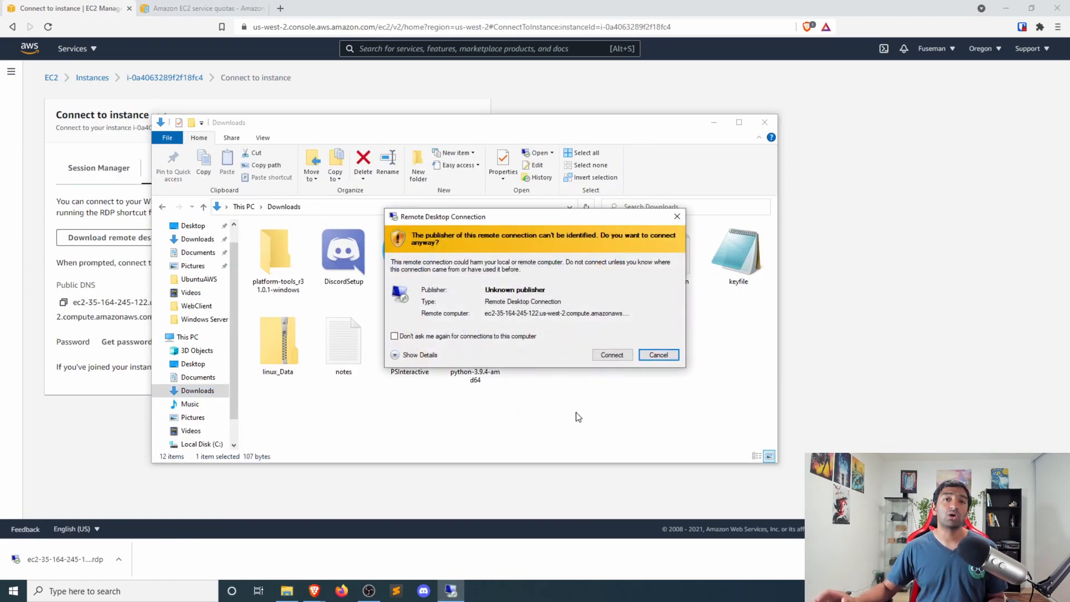
{"action": "left_click", "coordinate": [611, 355]}
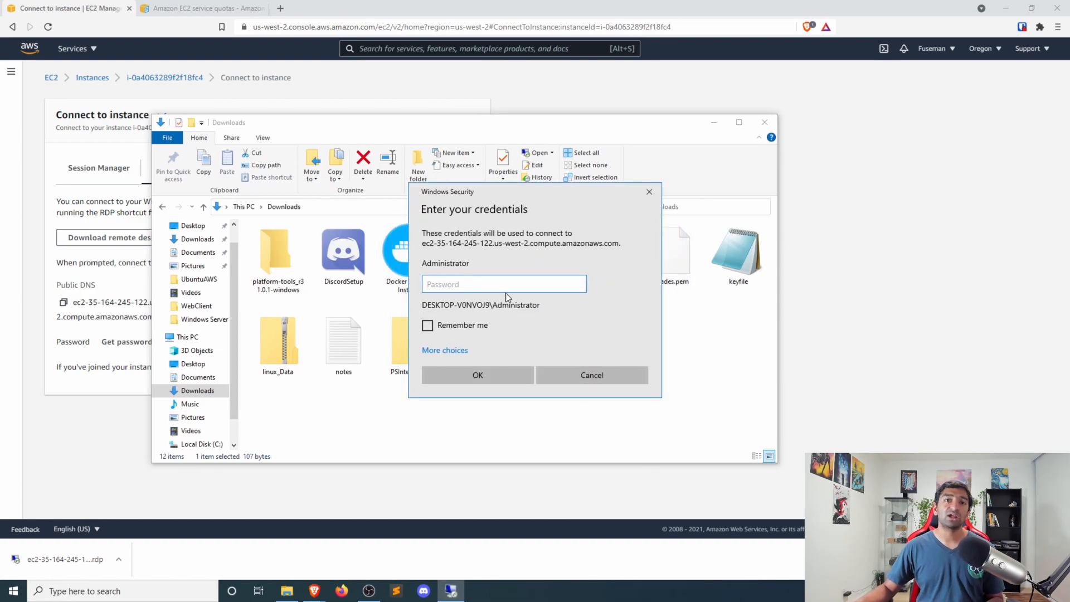
Step: Log in to the remote instance by pasting the Administrator password, and accept the untrusted certificate
{"action": "key", "text": "ctrl+v"}
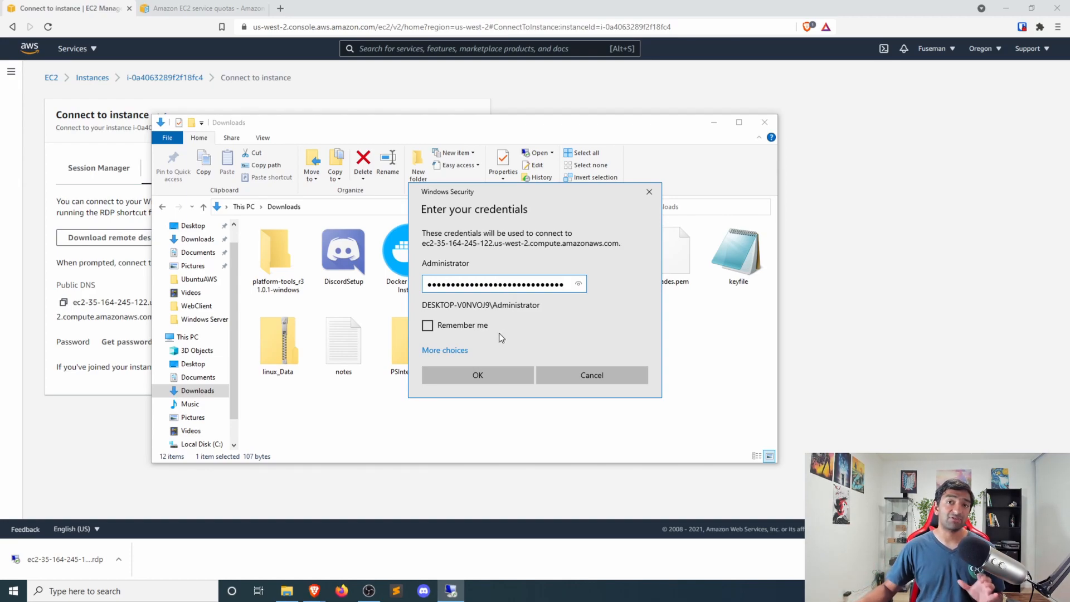
{"action": "left_click", "coordinate": [499, 375]}
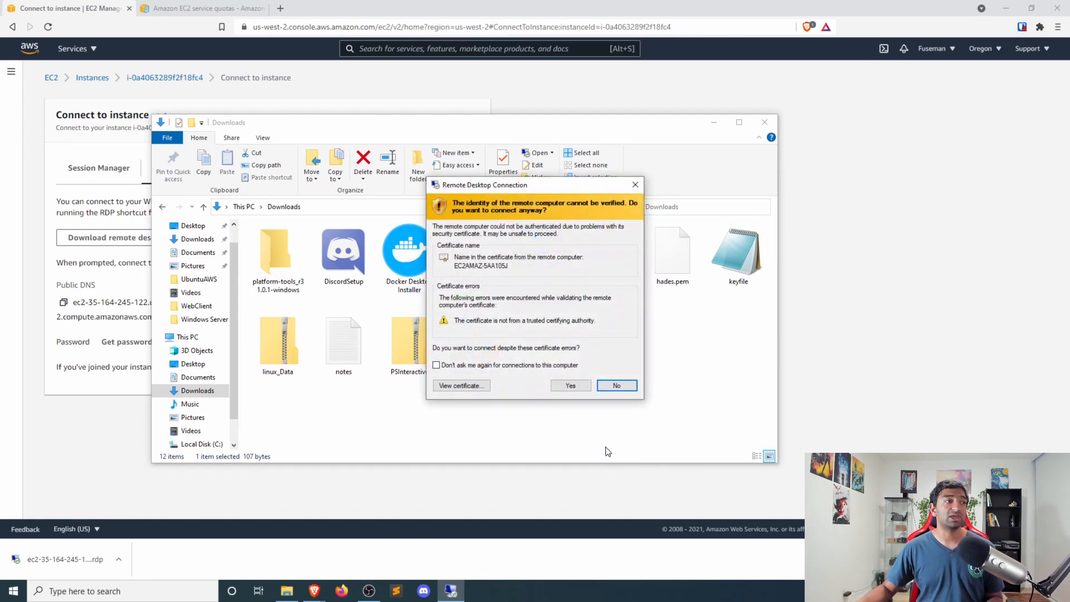
{"action": "left_click", "coordinate": [574, 387]}
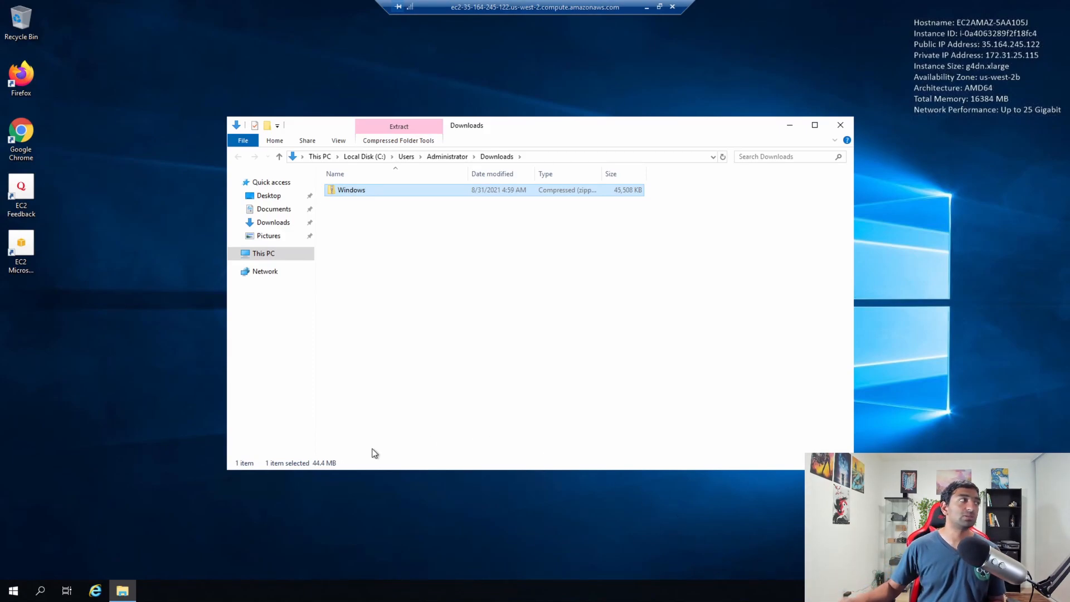
{"action": "left_click", "coordinate": [408, 313]}
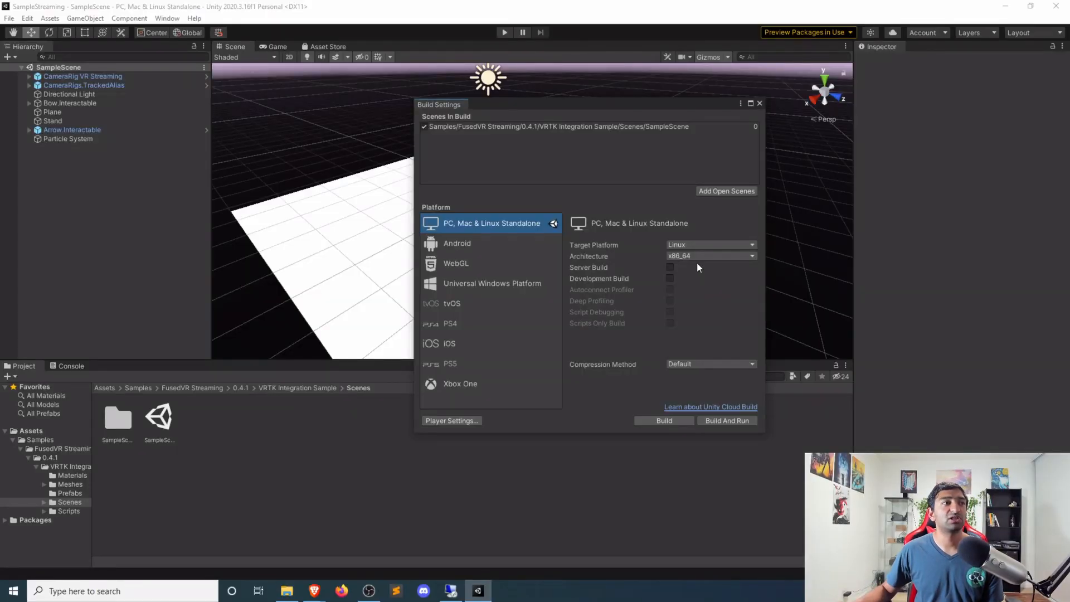
Step: Check the Architecture options of the Linux standalone build, keeping x86_64
{"action": "left_click", "coordinate": [694, 254]}
{"action": "left_click", "coordinate": [702, 255]}
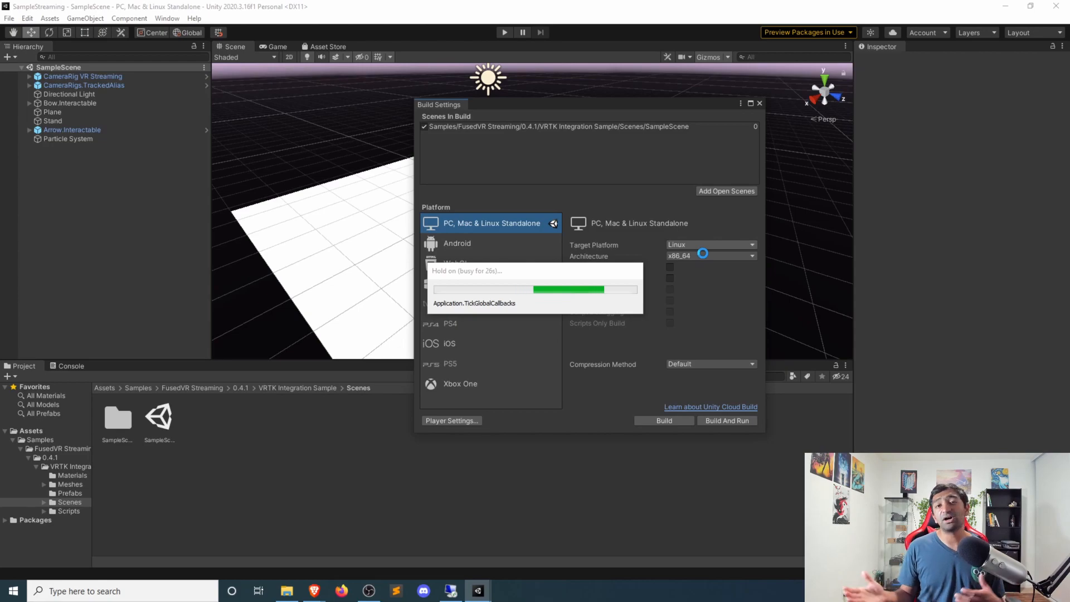
Step: Switch to the remote instance, extract the Windows archive from Downloads into C:\Users\Administrator\Downloads\Windows, and launch the extracted TestVR application
{"action": "key", "text": "alt+Tab"}
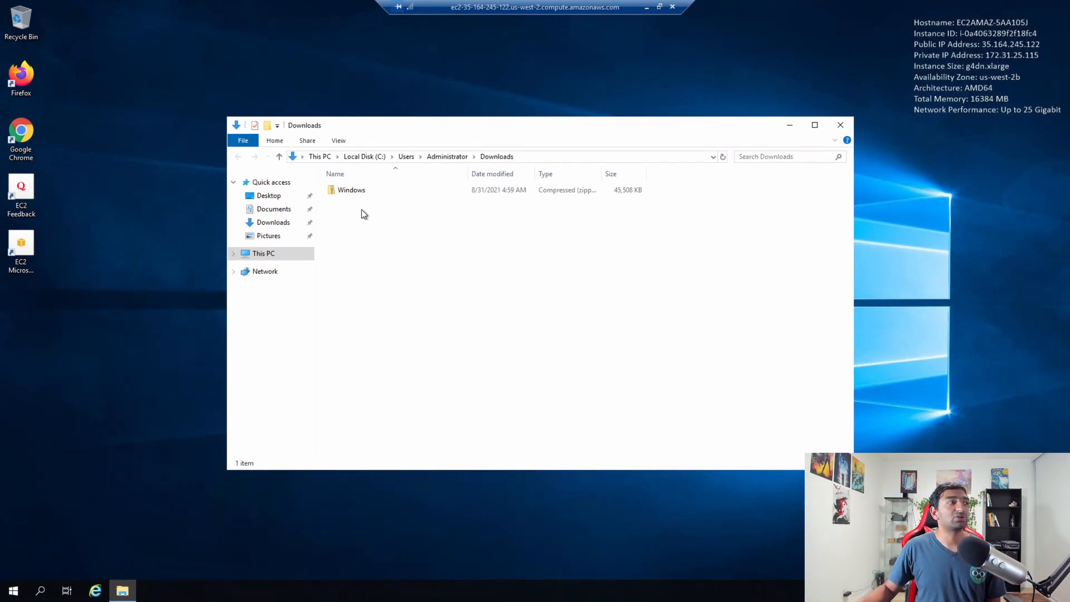
{"action": "double_click", "coordinate": [357, 192]}
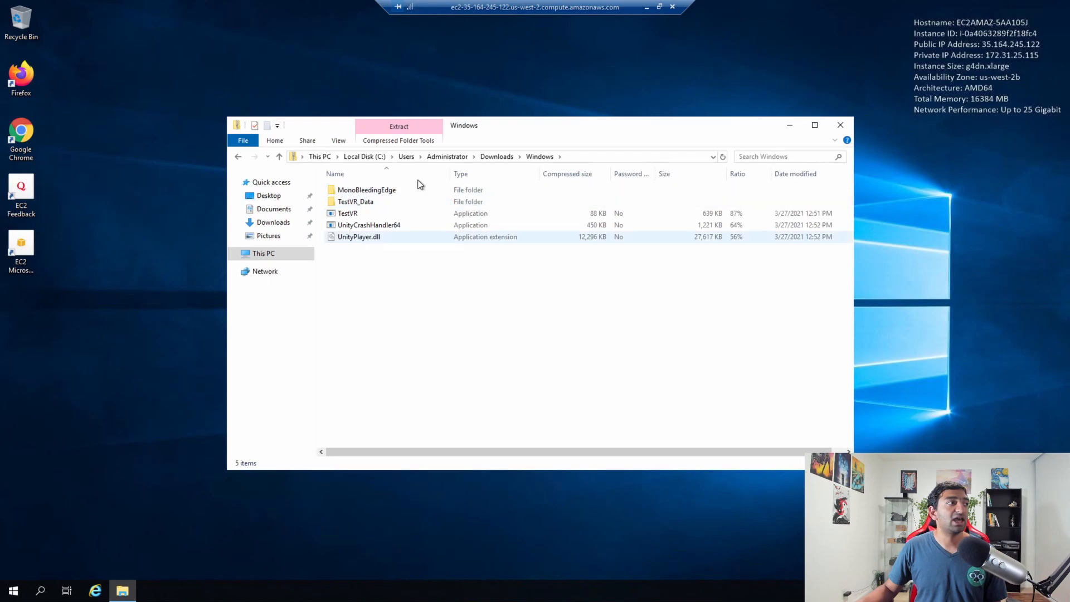
{"action": "left_click", "coordinate": [428, 140]}
{"action": "left_click", "coordinate": [405, 167]}
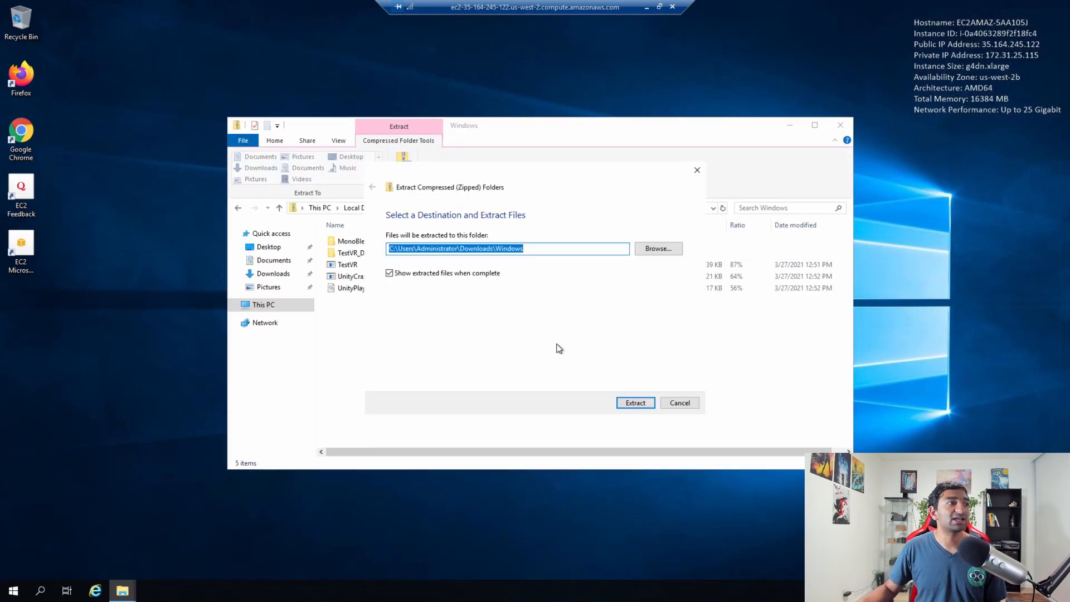
{"action": "left_click", "coordinate": [634, 403]}
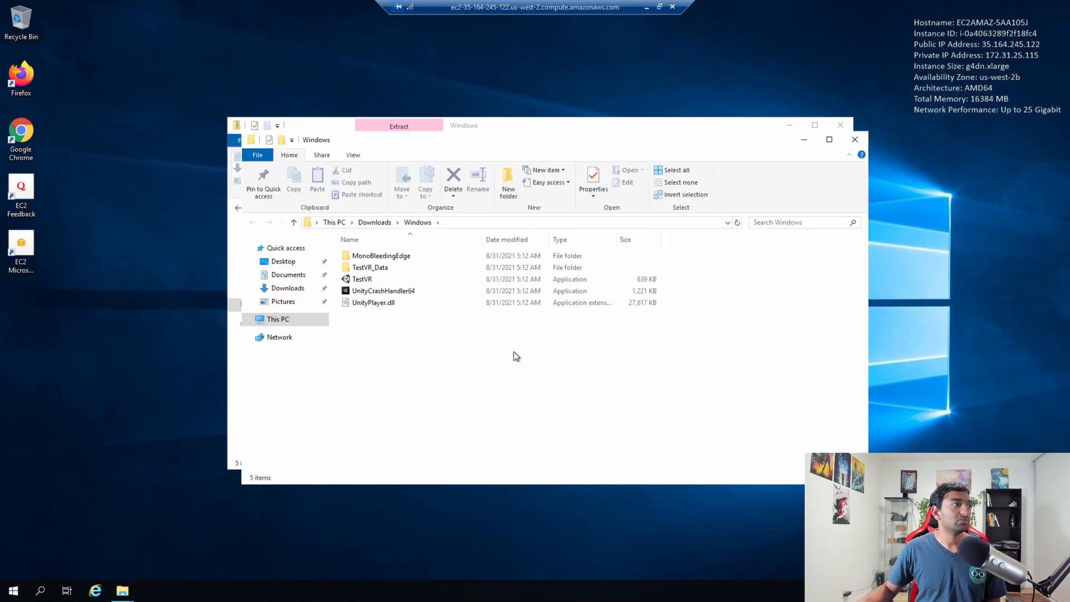
{"action": "double_click", "coordinate": [361, 280]}
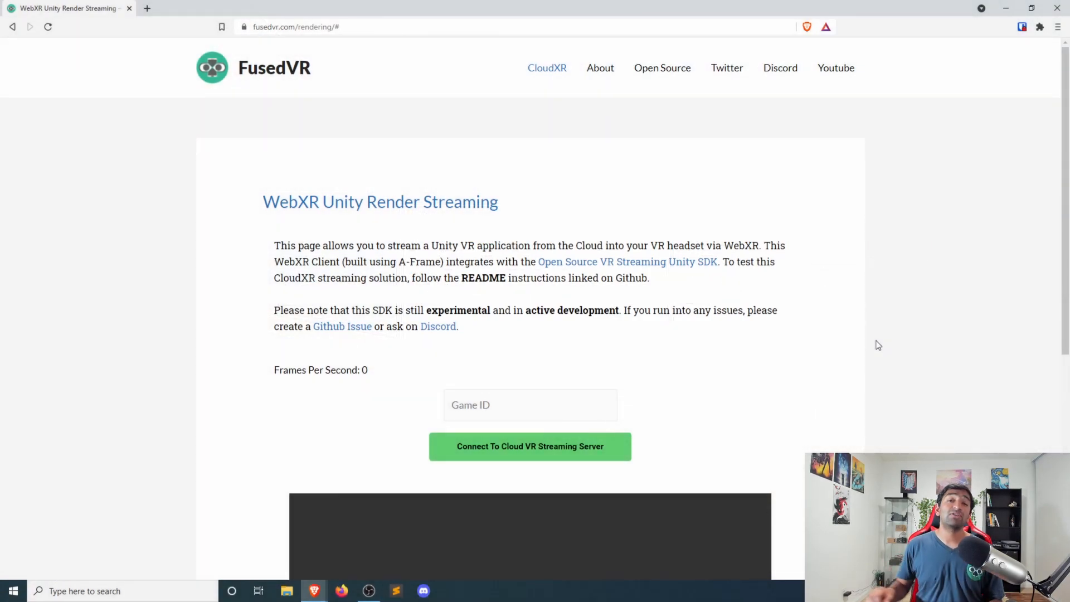
Step: Connect FusedVR's WebXR Unity Render Streaming page to the cloud VR streaming server without a Game ID, and view the streamed scene
{"action": "scroll", "coordinate": [725, 363], "scroll_direction": "down", "scroll_amount": 2}
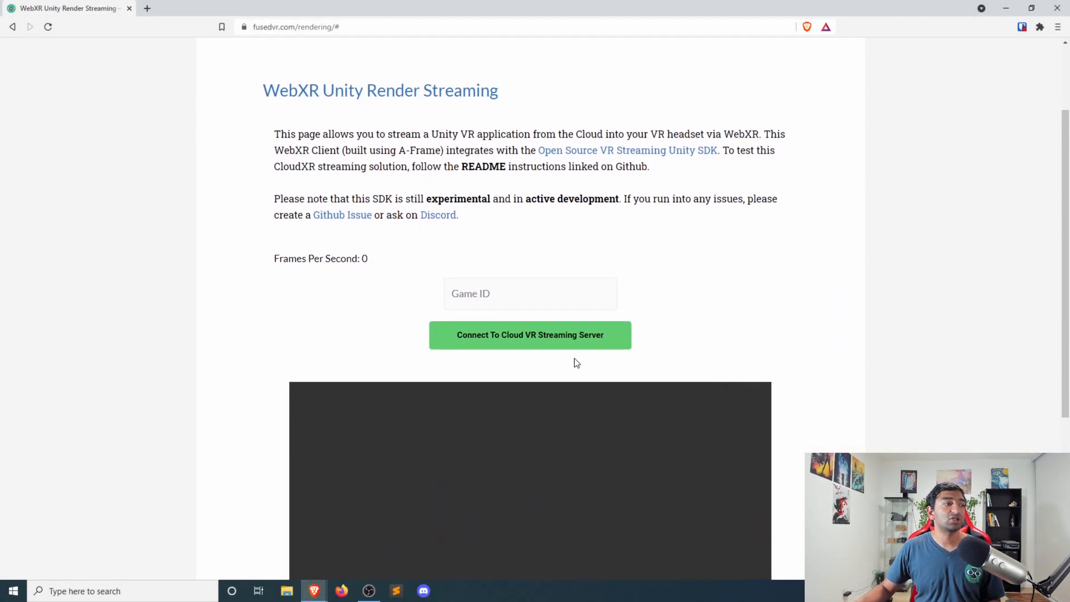
{"action": "left_click", "coordinate": [545, 454]}
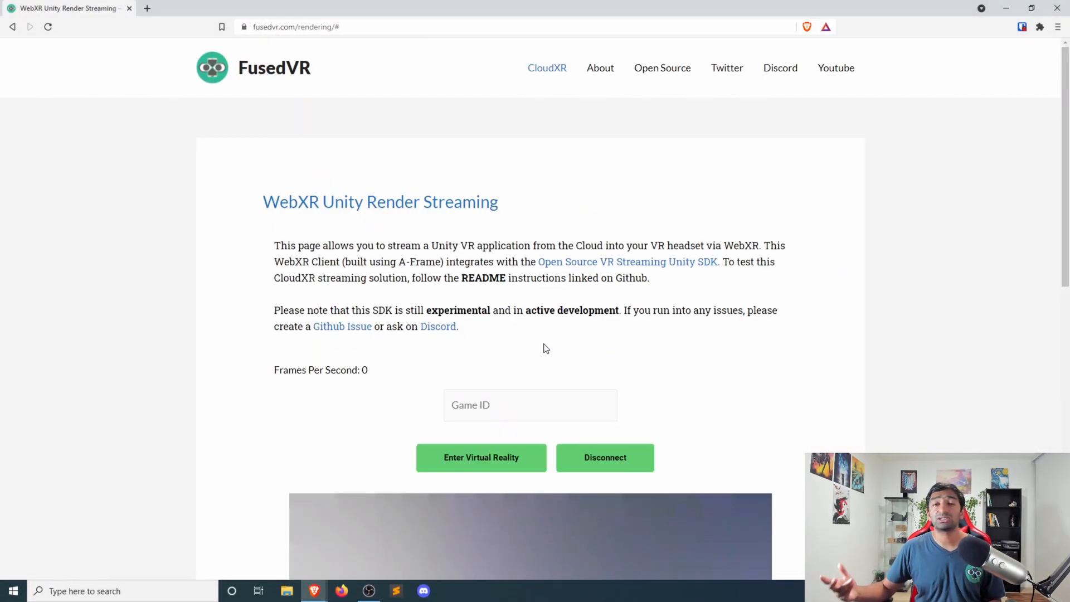
{"action": "scroll", "coordinate": [604, 334], "scroll_direction": "down", "scroll_amount": 8}
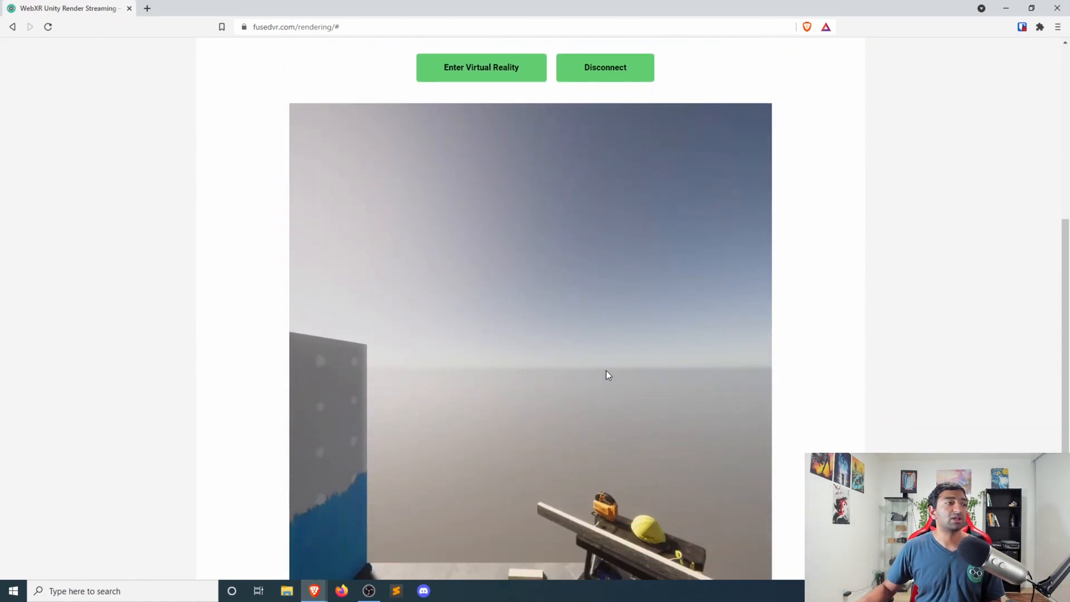